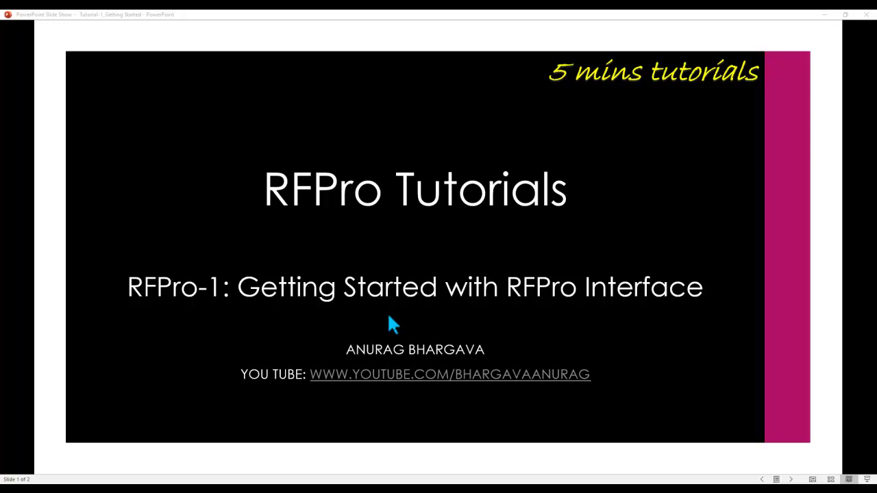
Leave the tutorial slides and bring up the Xband_Filter layout window.
click(388, 316)
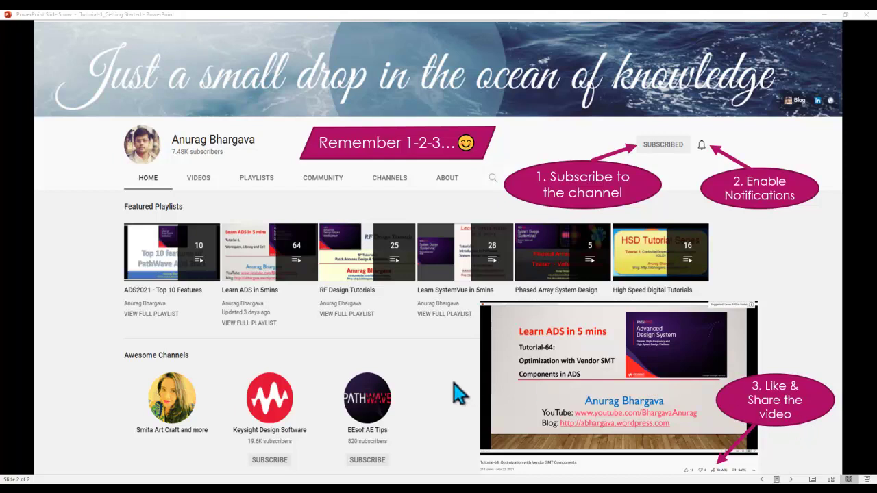
key(Left)
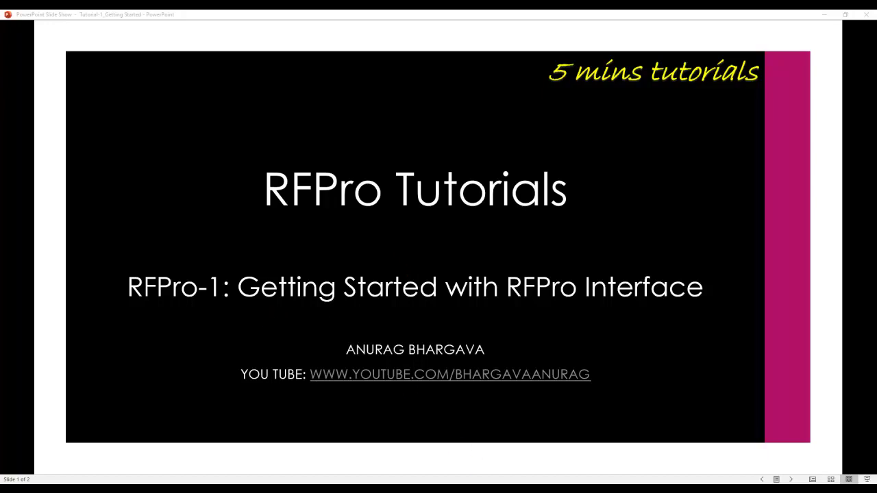
click(538, 456)
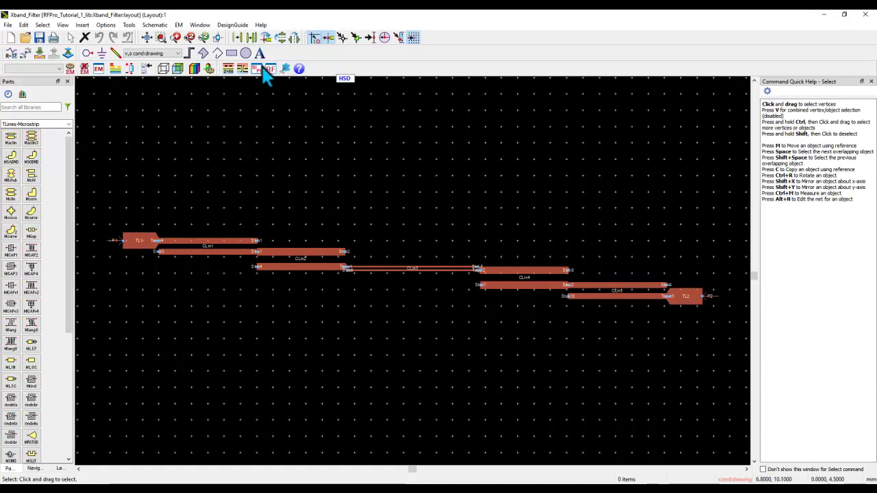
right_click(345, 71)
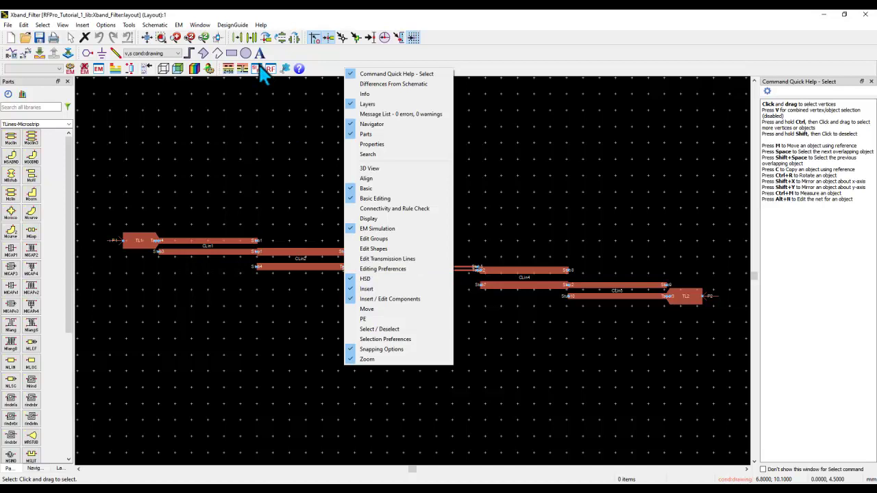
click(251, 103)
Create a new RFPro setup named rfpro with the RFPro_Tutorial_1_lib:Xband_Filter substrate.
click(129, 25)
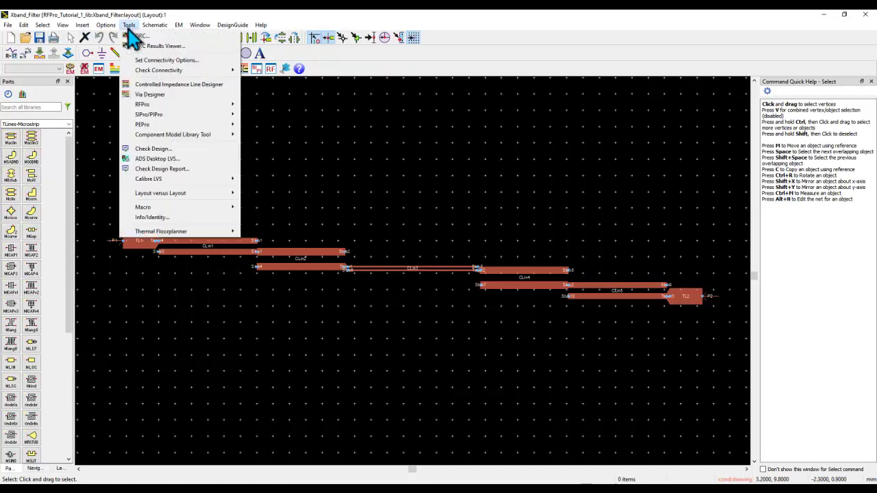
mouse_move(146, 104)
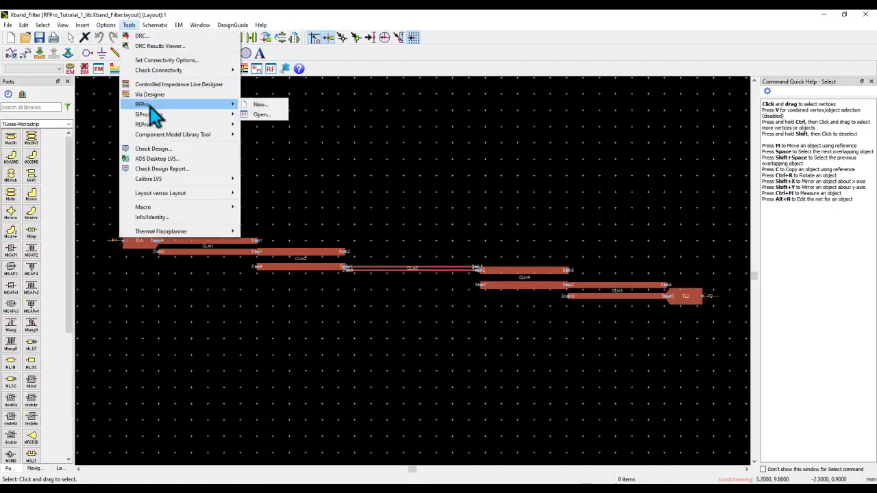
click(257, 107)
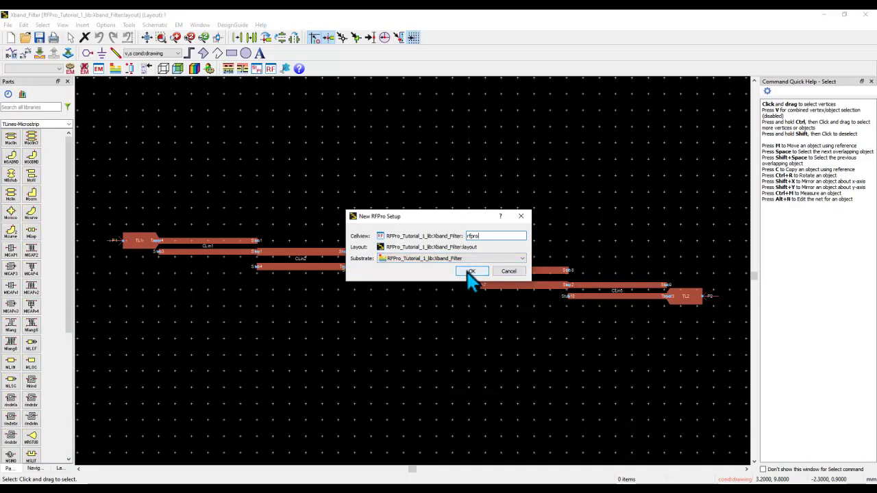
click(460, 260)
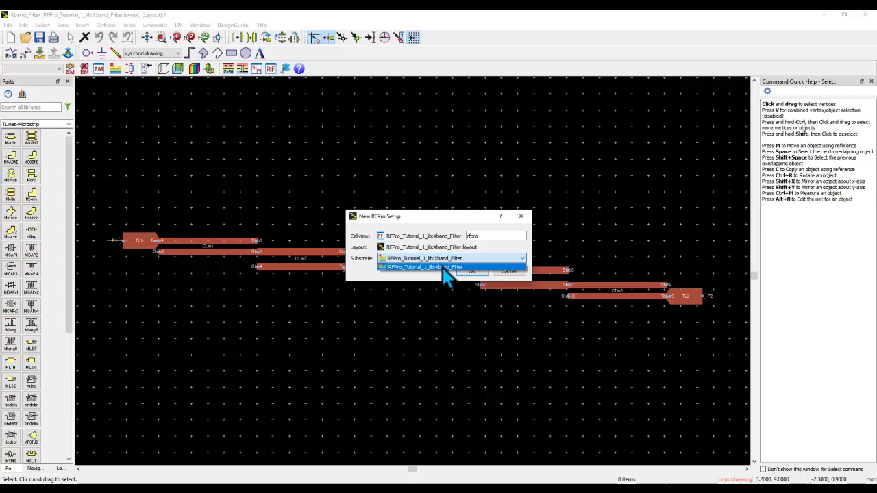
click(442, 268)
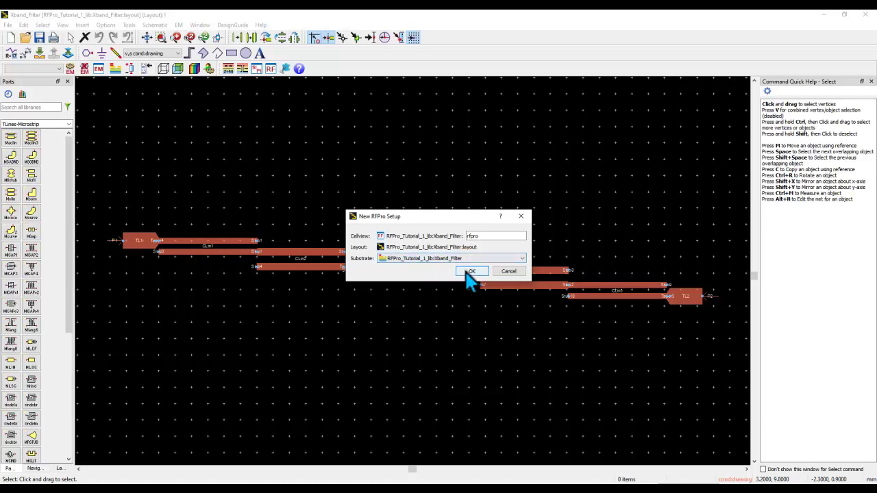
click(470, 272)
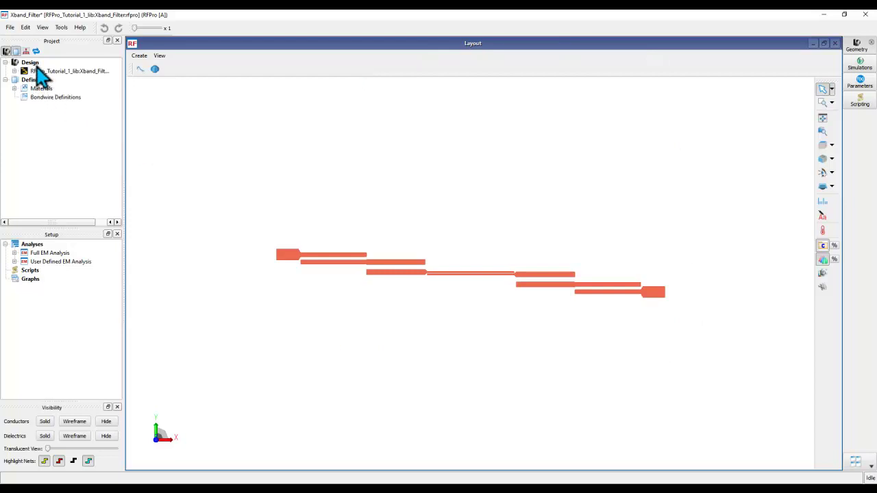
Browse the design's Components and Substrate nodes, then expand Pins and select pin P1.
click(14, 70)
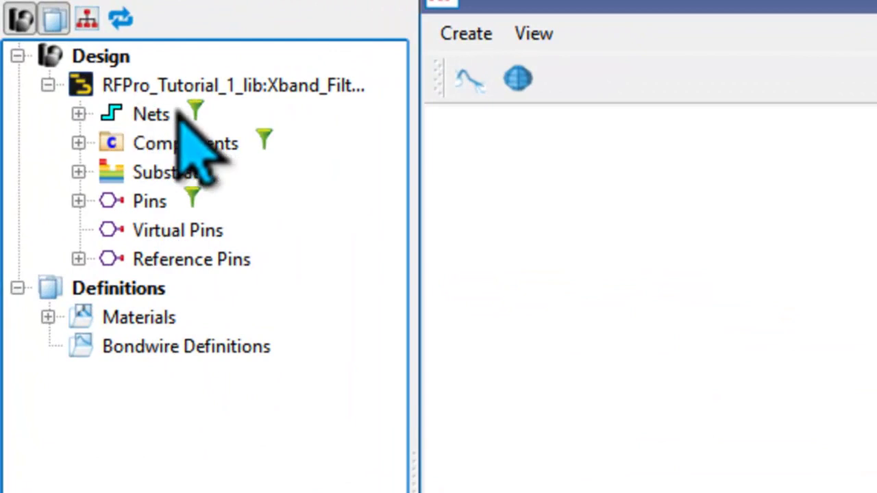
click(78, 143)
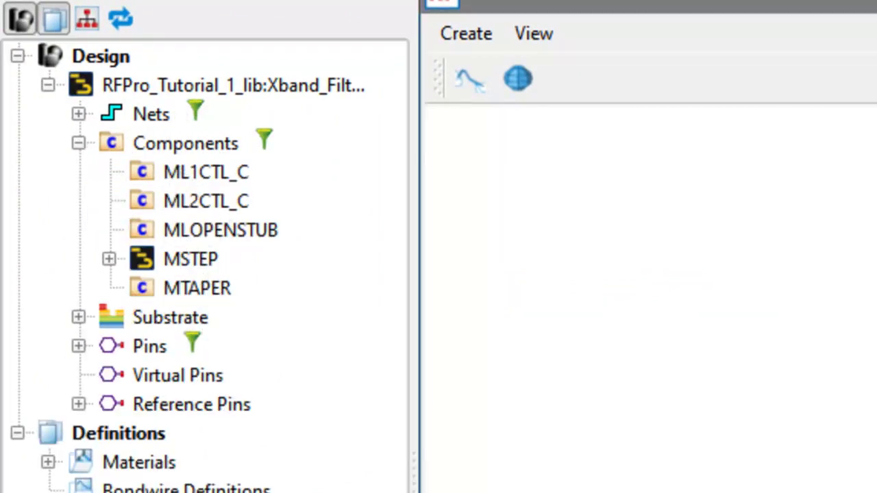
click(78, 317)
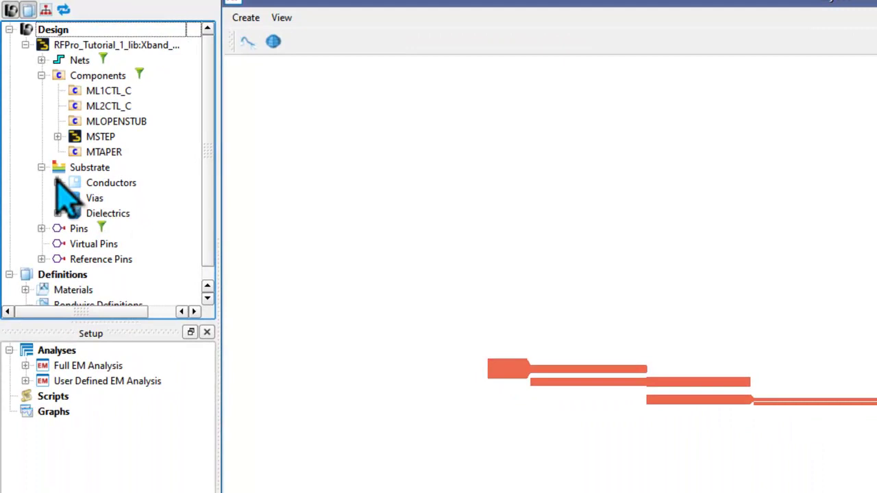
click(41, 167)
click(42, 76)
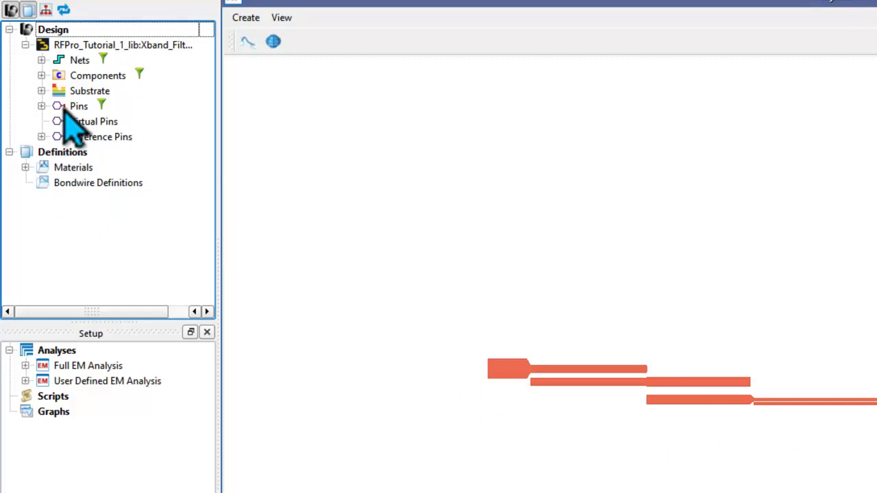
click(41, 106)
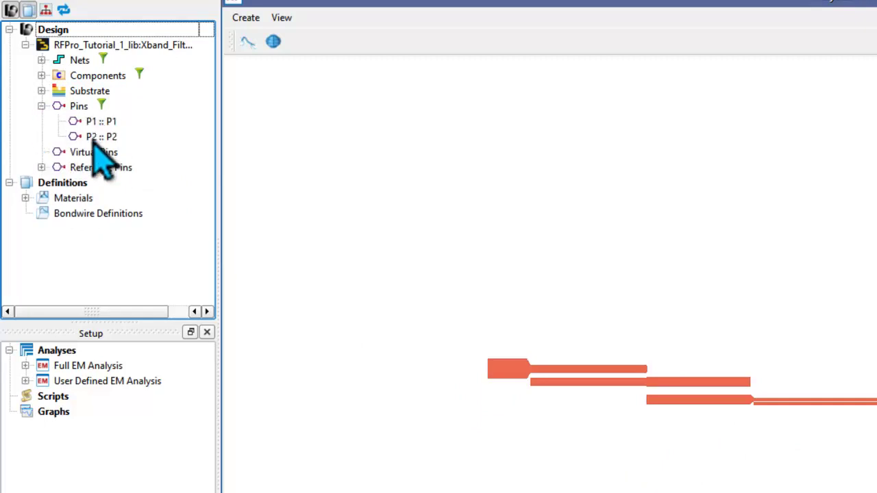
click(91, 121)
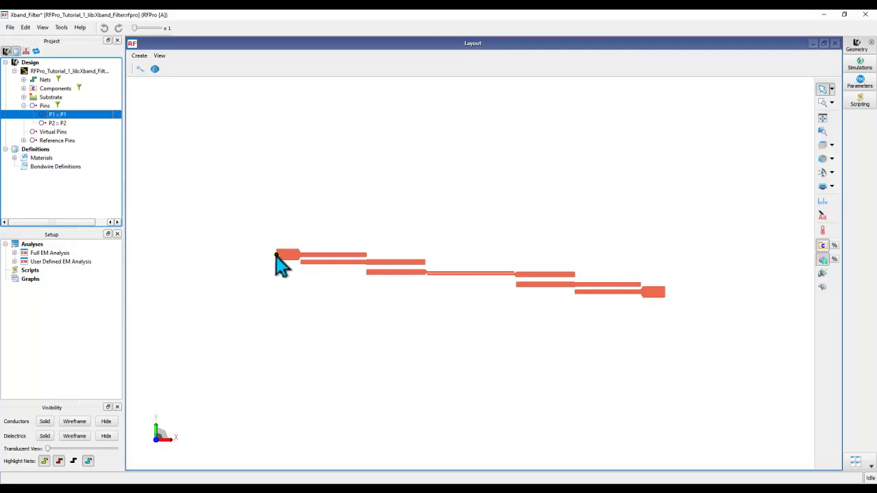
Select pin P2, collapse Pins, and expand Reference Pins to show Reference Pin On Cover.
click(51, 124)
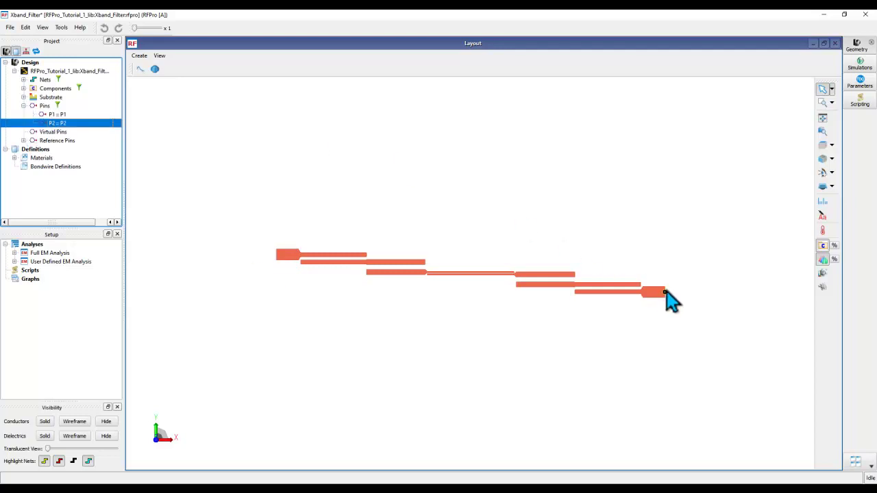
click(24, 106)
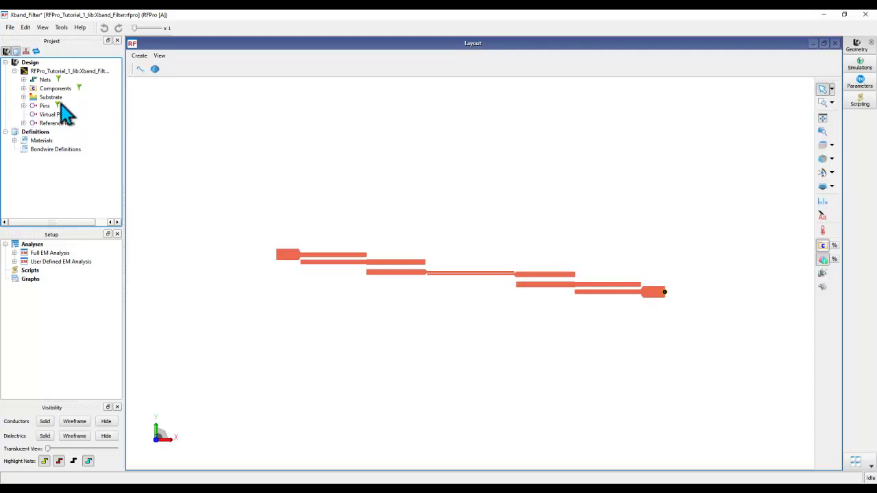
click(23, 123)
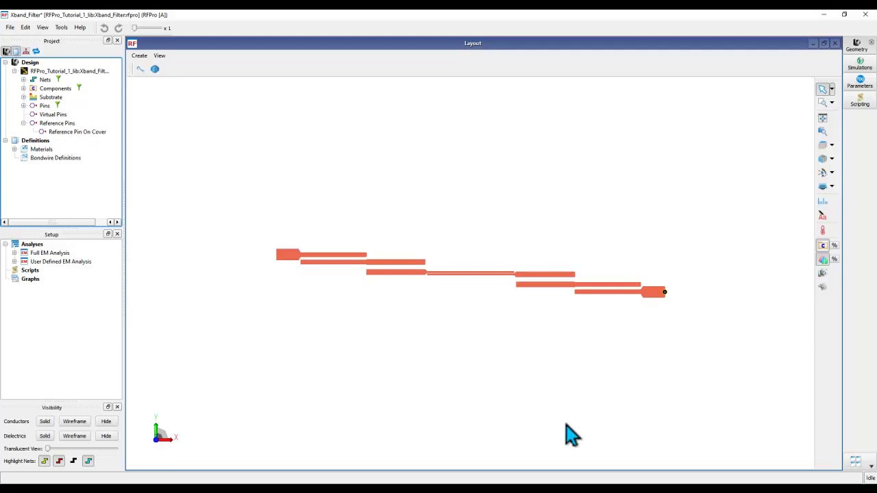
Inspect the 0 millimeter cover layer in Xband_Filter.subst, then return to the RFPro window.
mouse_move(554, 483)
click(496, 452)
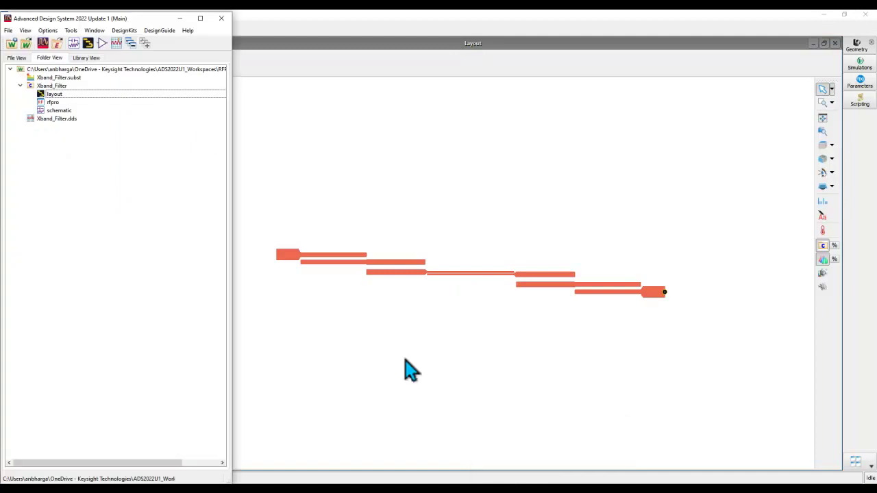
double_click(48, 79)
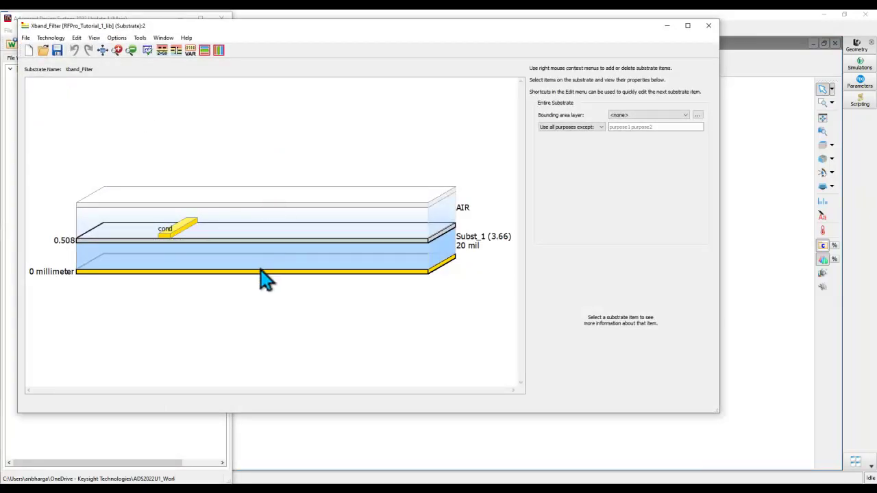
click(236, 273)
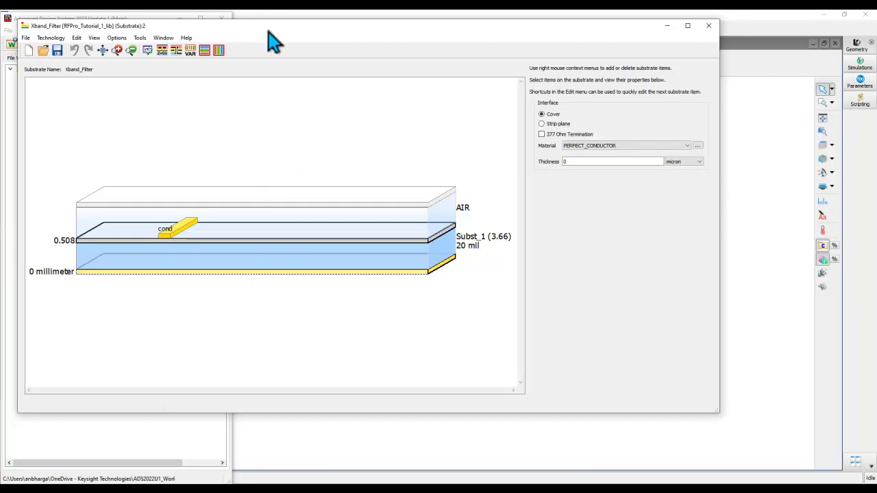
drag(271, 30, 450, 77)
click(384, 25)
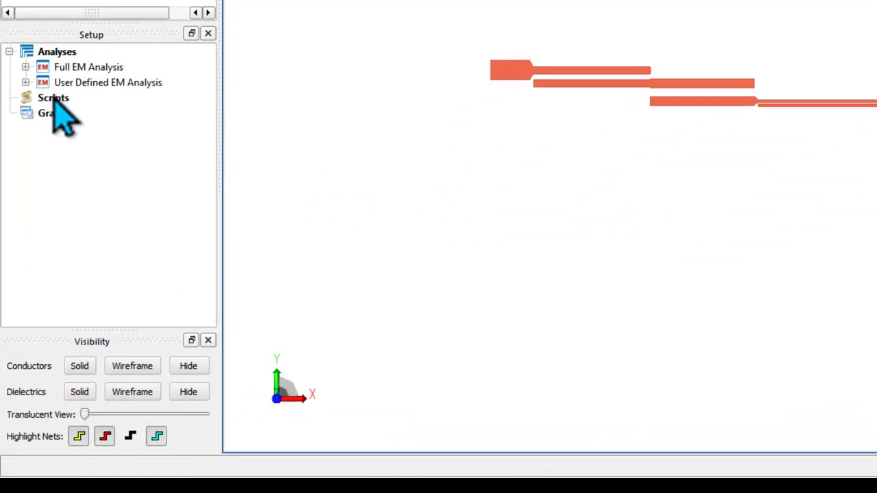
Expand Full EM Analysis and User Defined EM Analysis to list their Ports, Options, Run and Results.
click(26, 67)
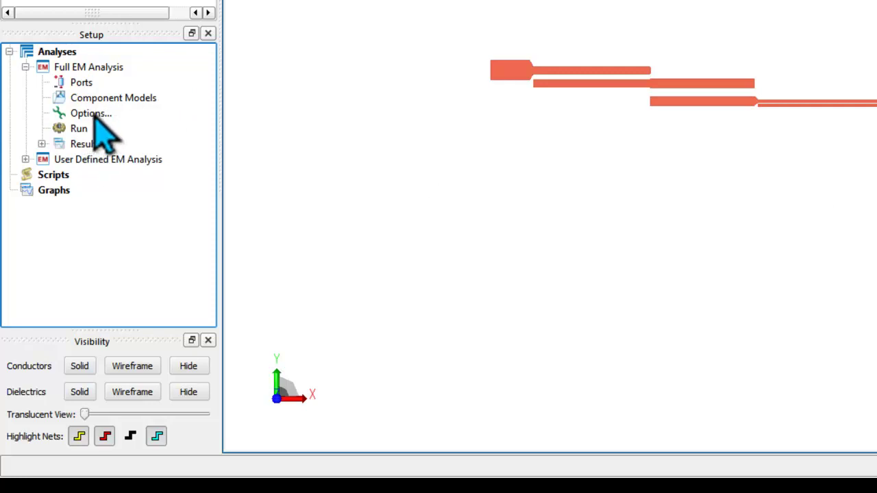
click(26, 158)
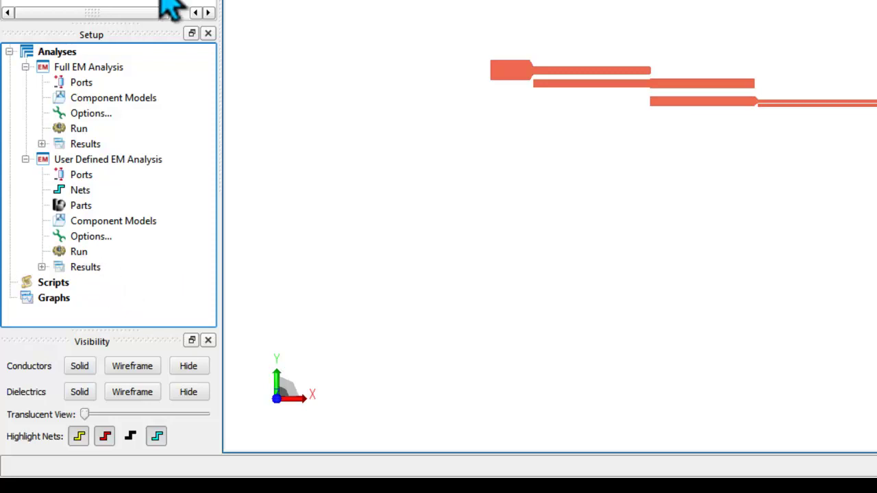
Show the conductor traces as solid shapes after trying the wireframe and hidden displays.
click(132, 365)
click(143, 396)
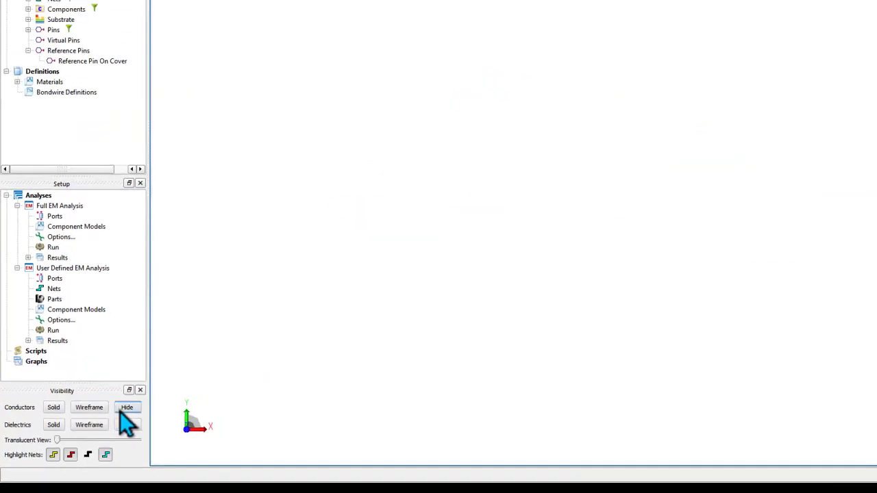
click(54, 409)
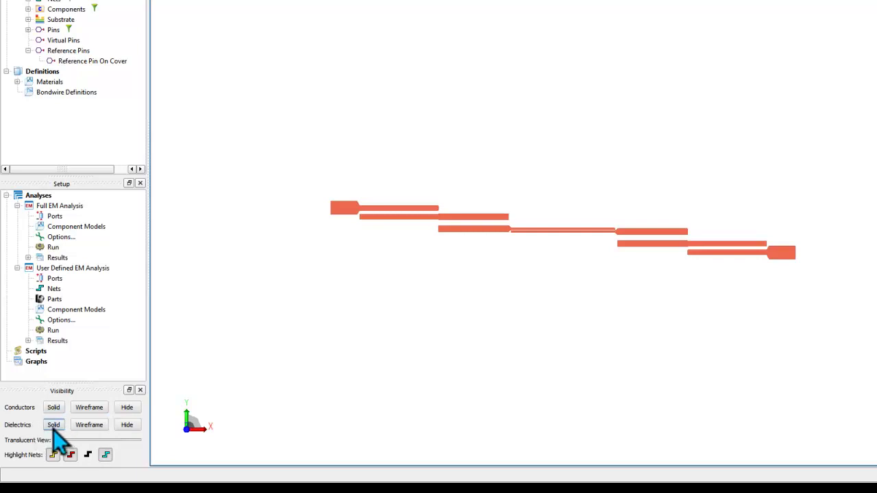
Try solid and wireframe substrate displays in a tilted 3D view, then hide the substrate.
click(54, 425)
drag(636, 383, 692, 286)
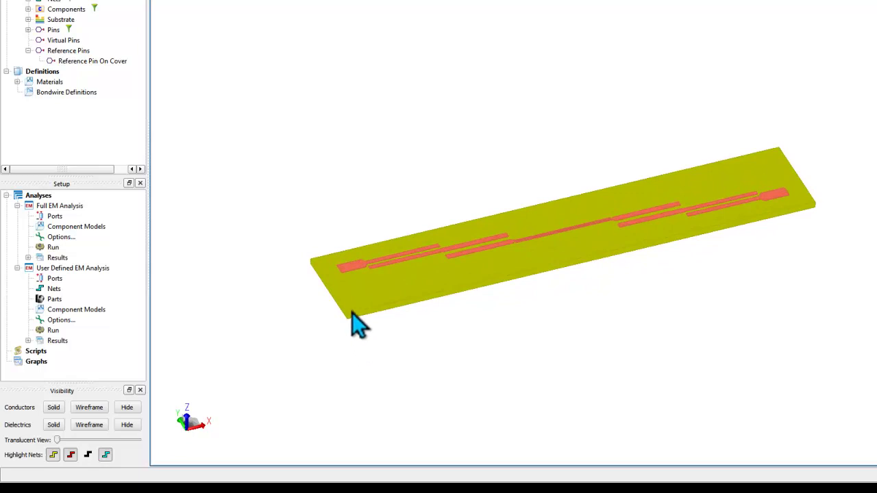
click(92, 428)
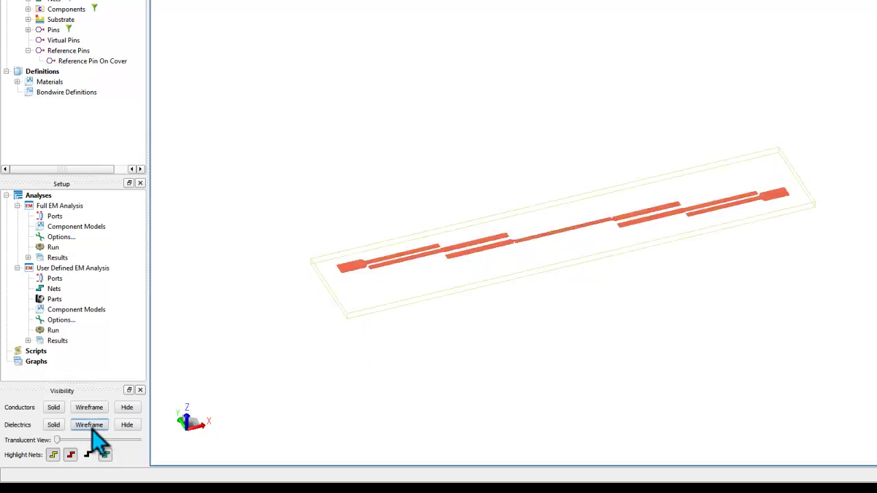
click(127, 426)
Highlight the P1 and P2 net traces, ending on P1, then collapse the Nets list.
double_click(40, 0)
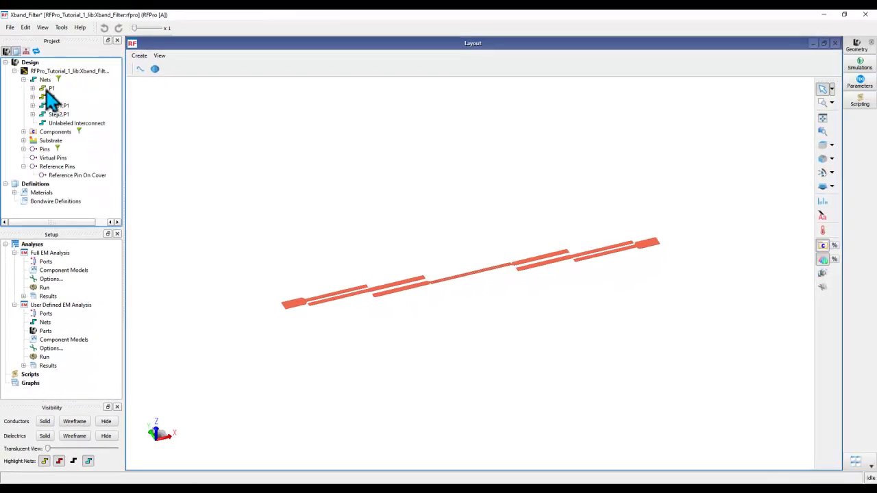
click(48, 89)
click(42, 96)
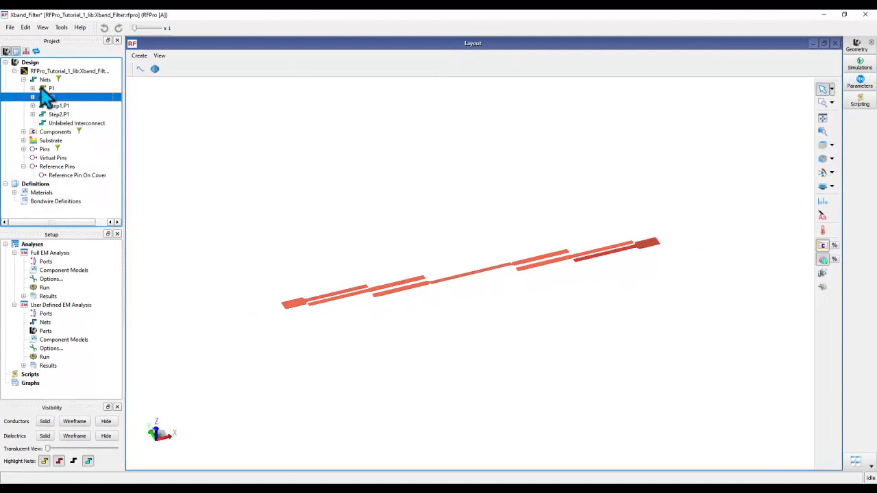
click(49, 88)
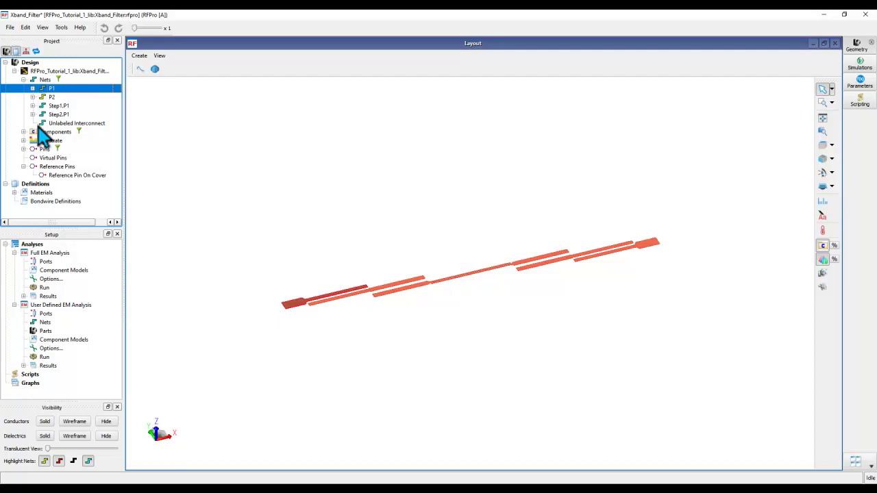
click(23, 79)
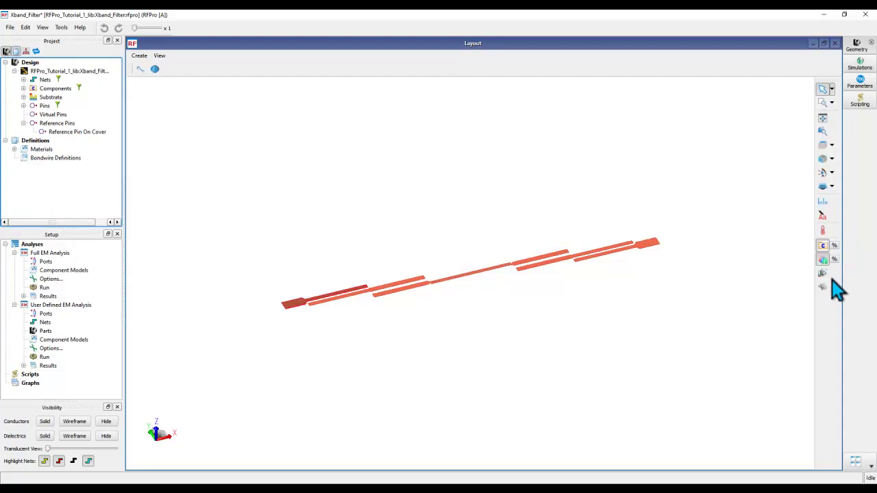
Zoom to fit the whole Xband_Filter layout in the view.
click(831, 103)
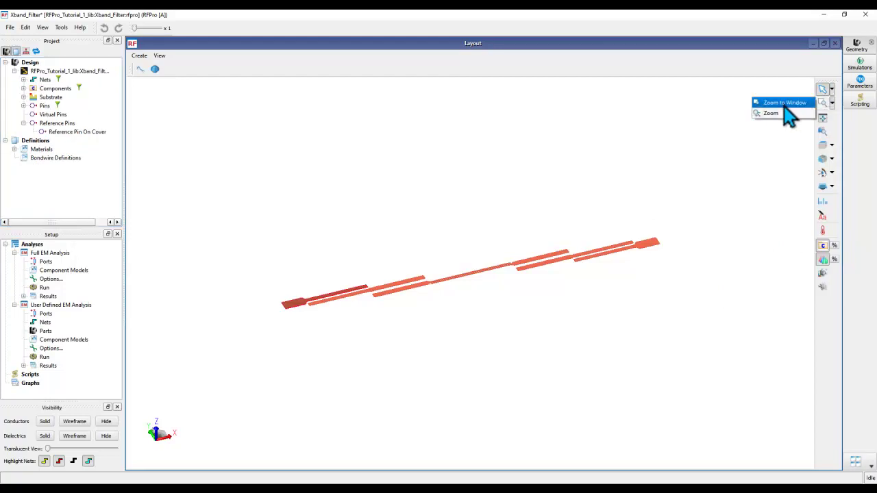
click(839, 133)
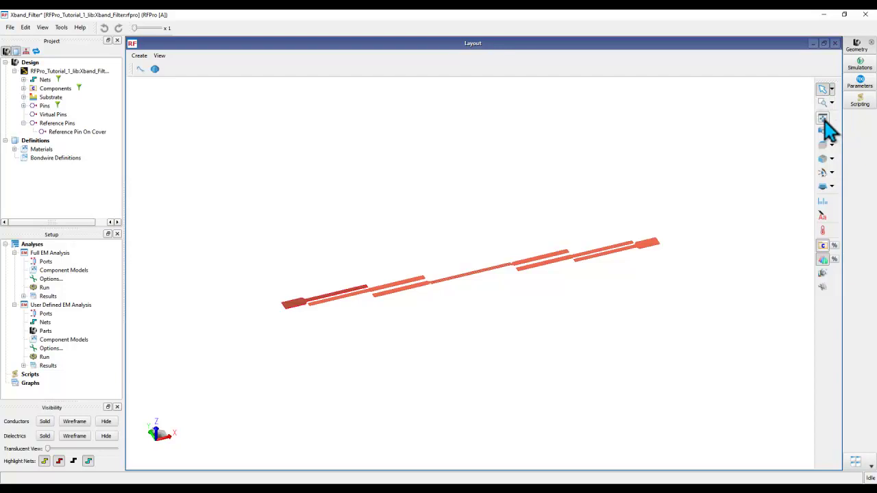
scroll(616, 274, up, 2)
scroll(612, 270, up, 2)
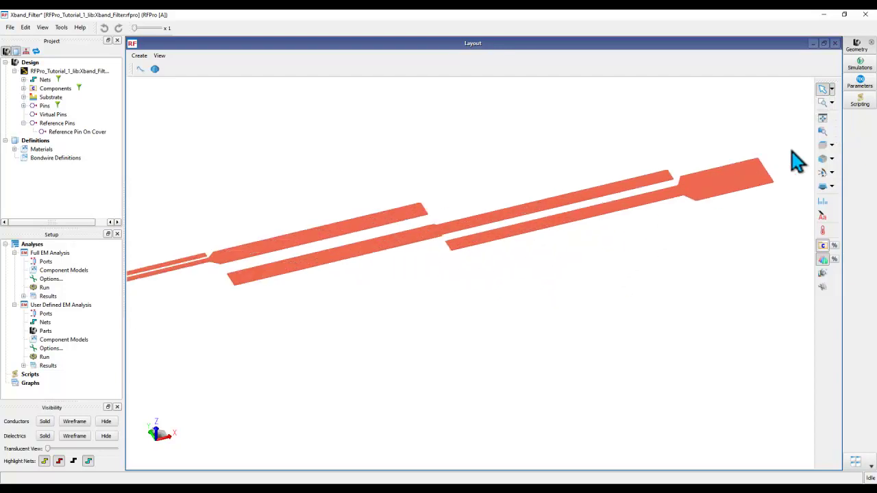
click(822, 117)
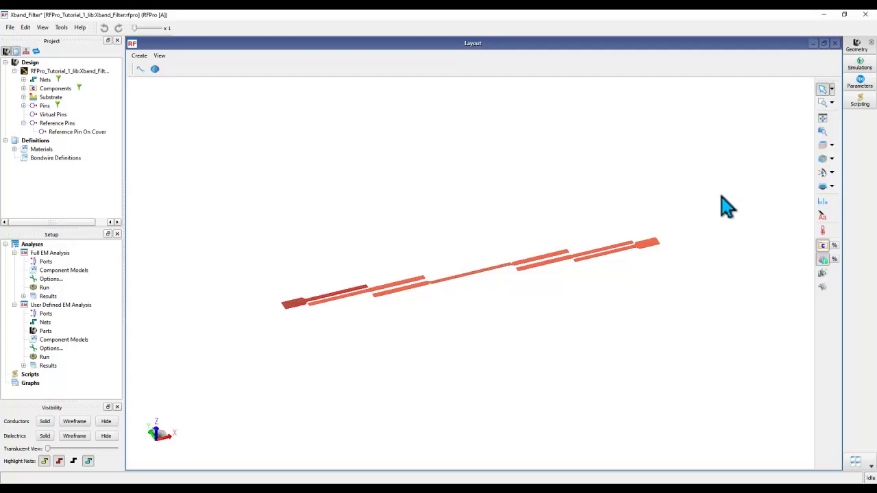
Set the view direction to Top (-Z) so the filter lies flat.
click(832, 144)
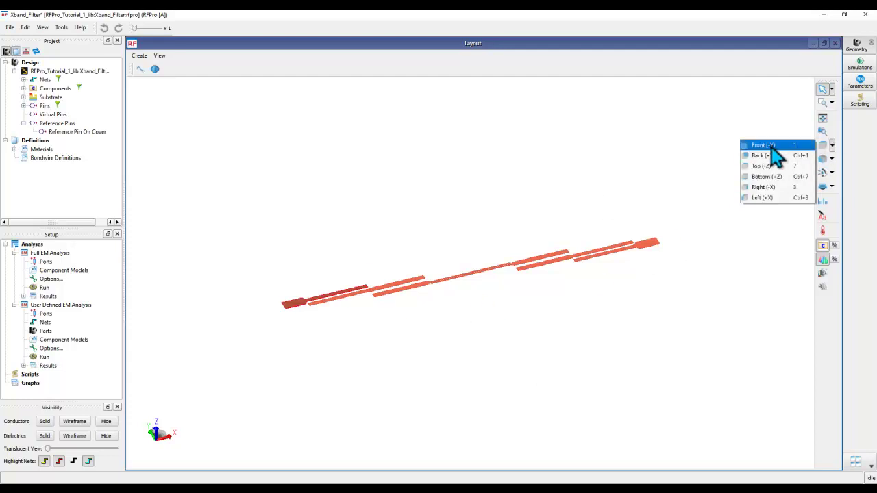
click(761, 166)
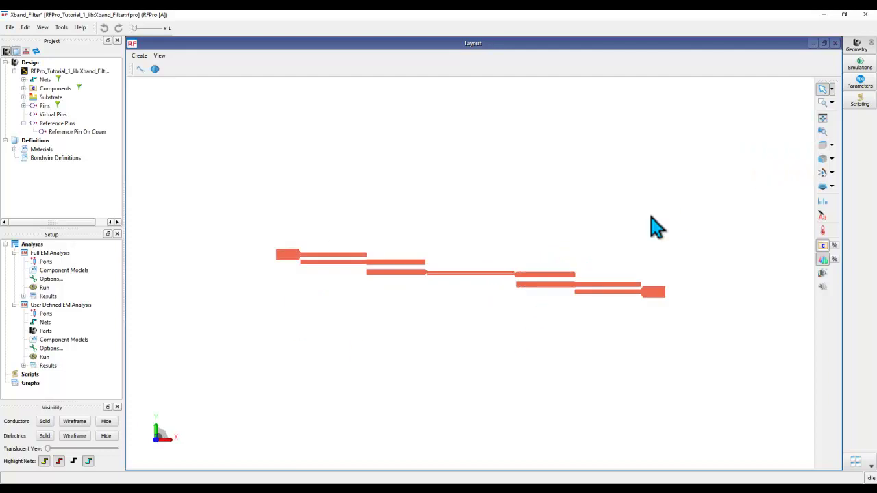
click(832, 159)
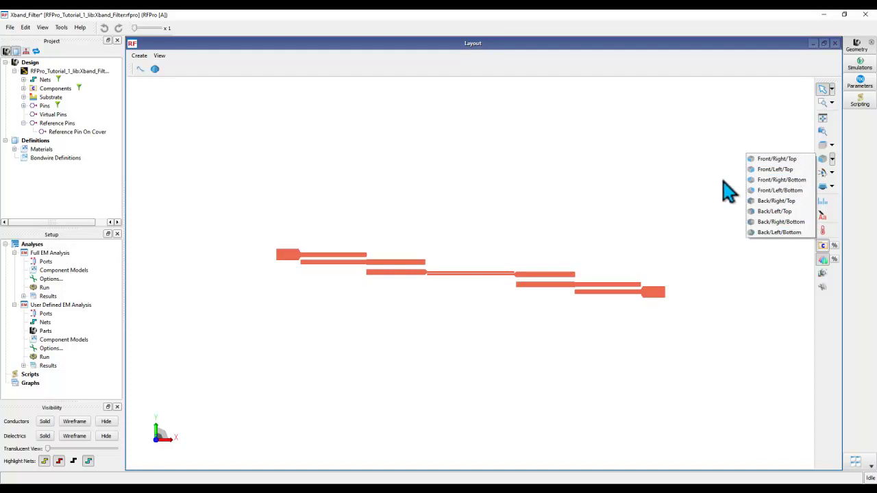
click(723, 180)
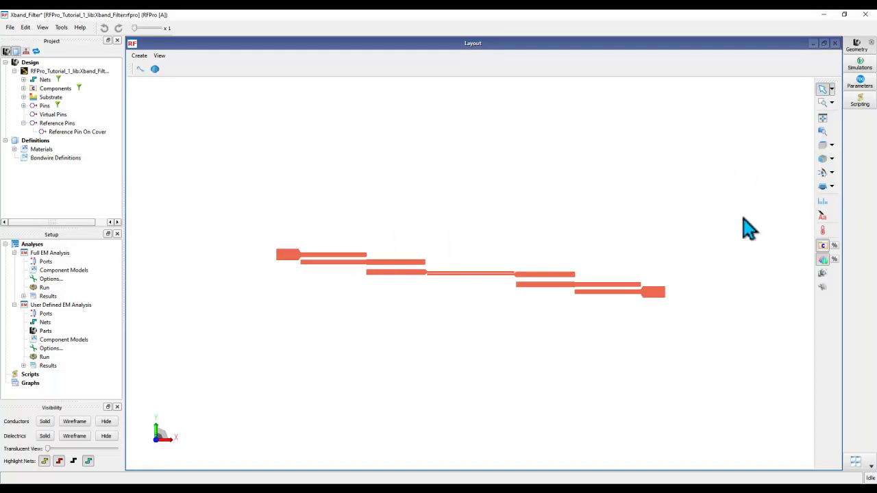
Measure a filter trace edge as 7.9342 mm, then return to Select and zoom out.
click(822, 202)
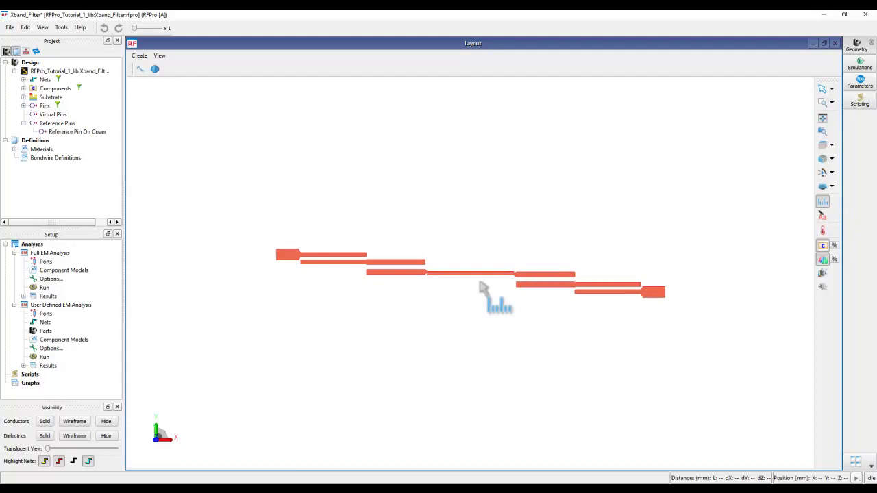
scroll(459, 278, up, 4)
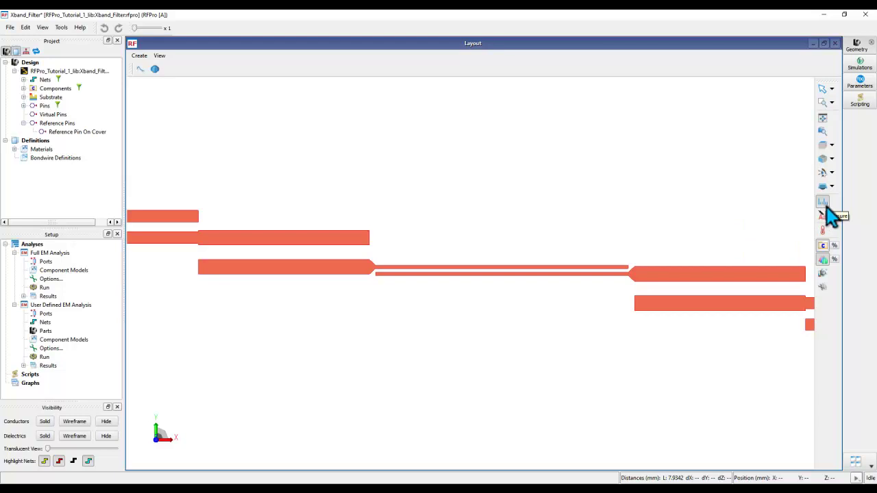
click(823, 90)
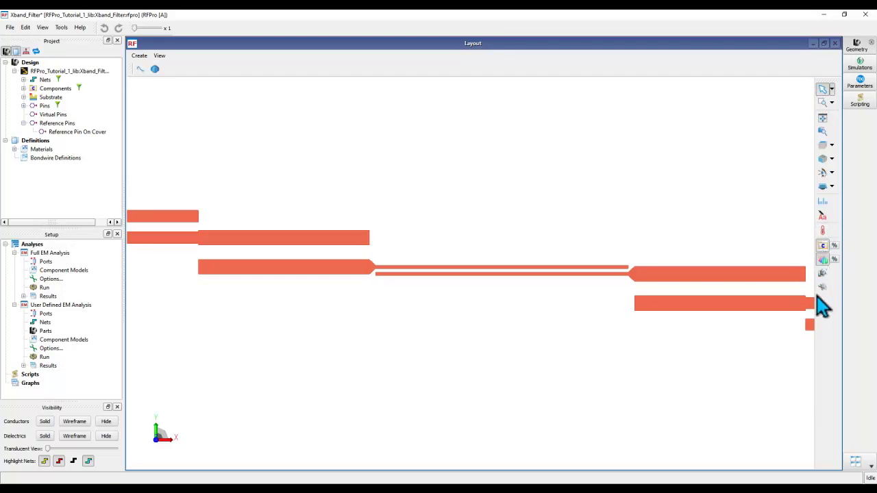
scroll(640, 296, down, 5)
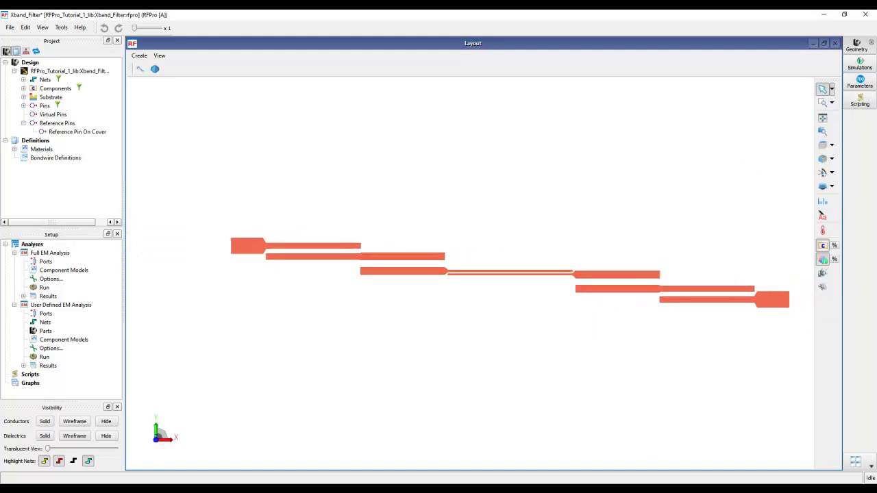
click(871, 48)
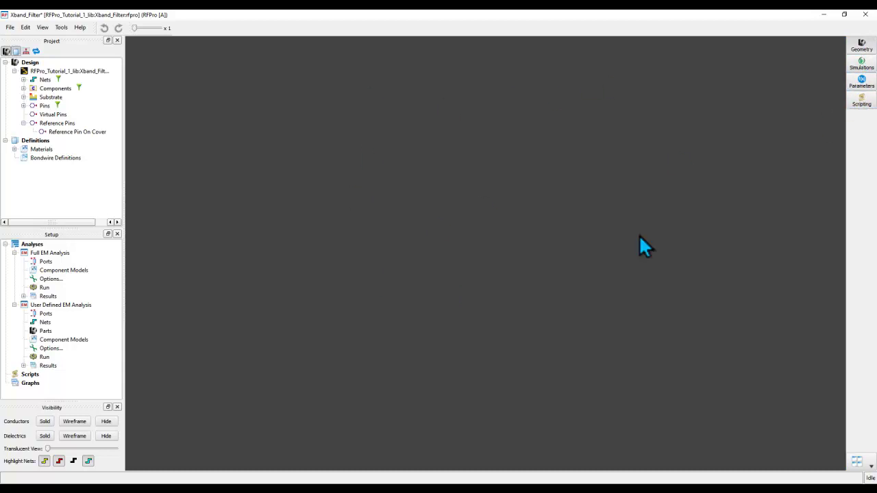
click(860, 55)
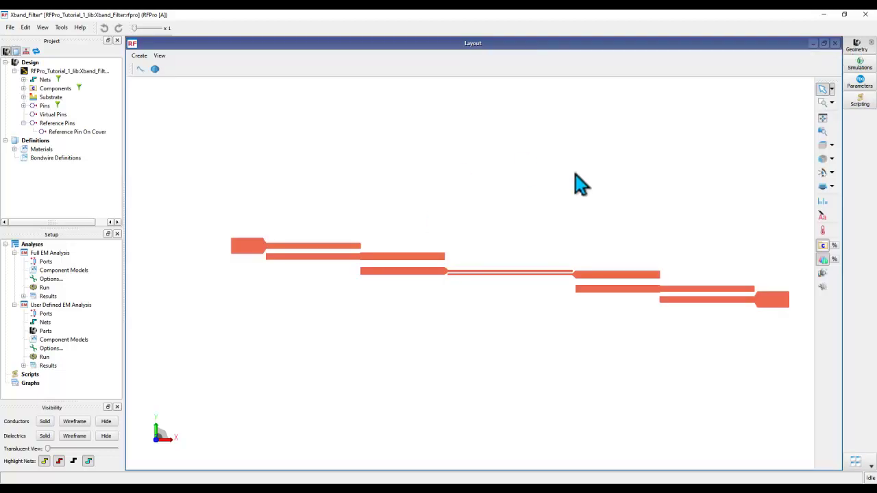
click(857, 68)
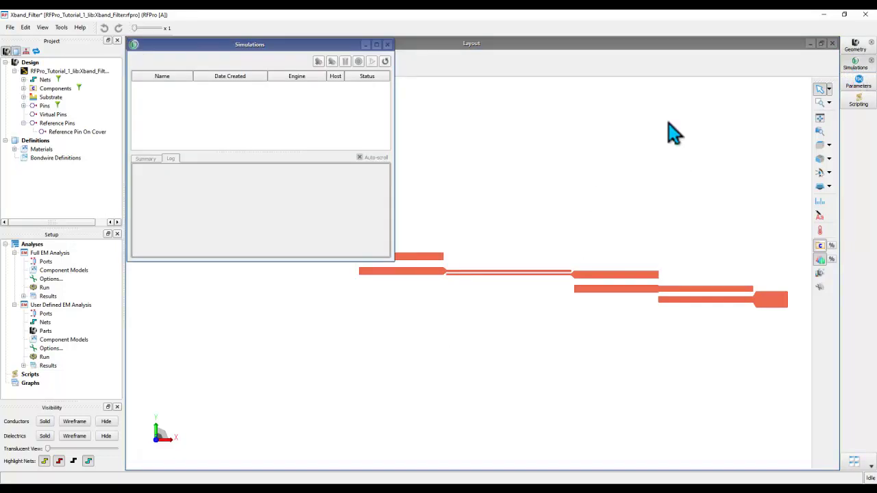
click(376, 45)
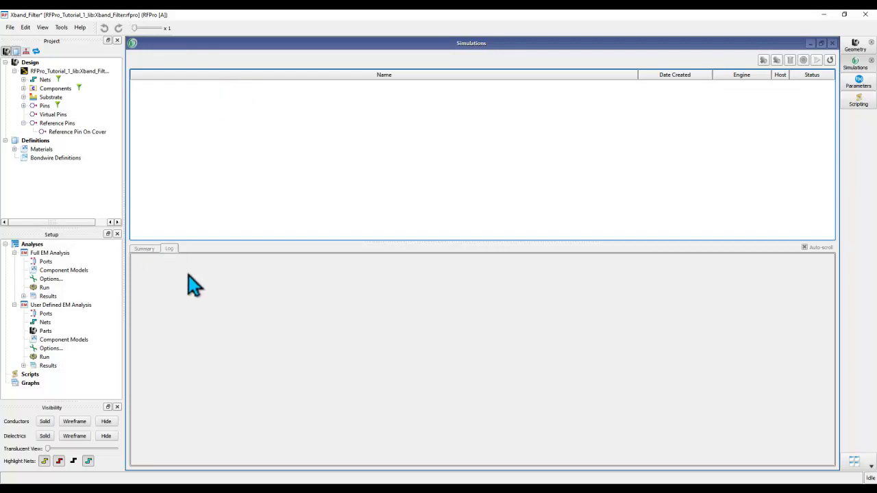
click(831, 43)
middle_drag(518, 345, 463, 311)
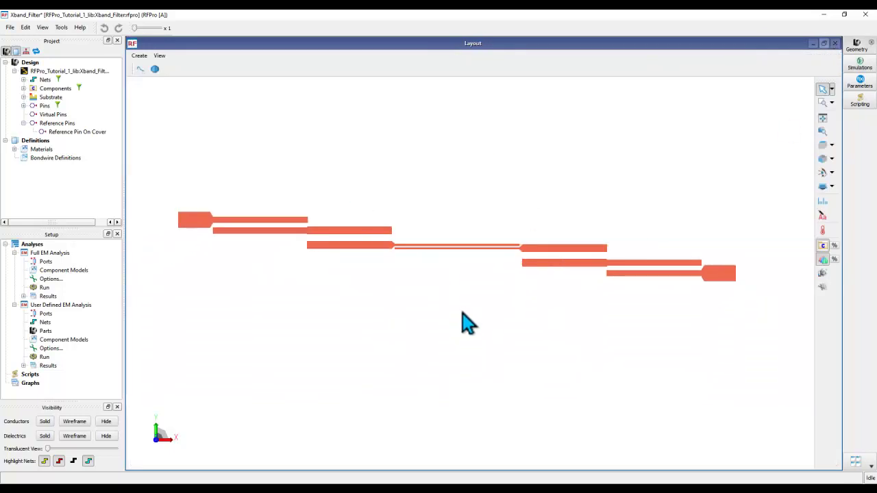